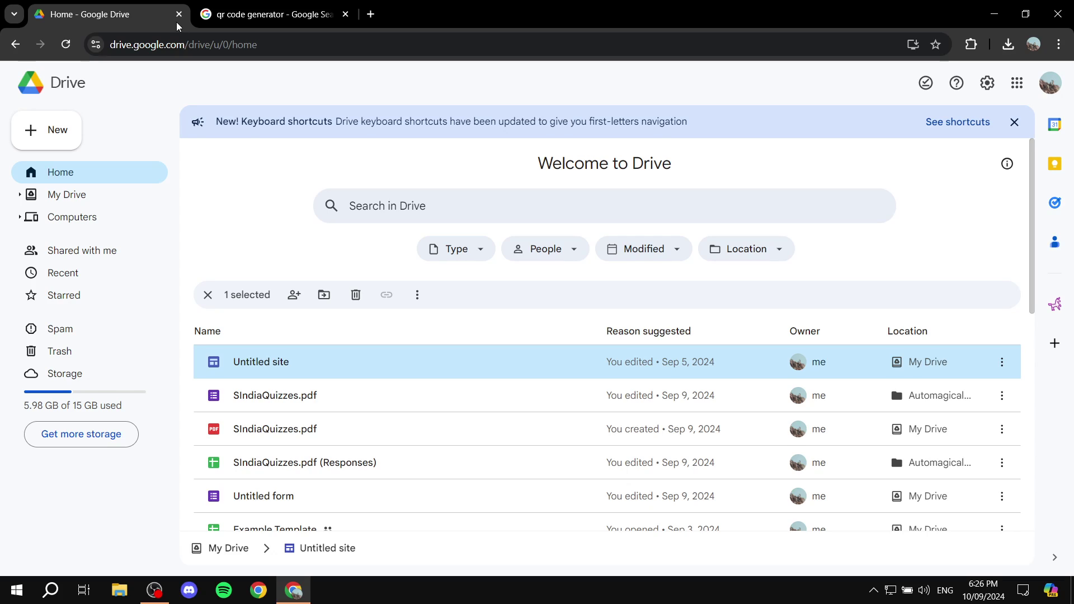
Select SIndiaQuizzes.pdf in the Google Drive Home file list.
{"action": "left_click", "coordinate": [347, 439]}
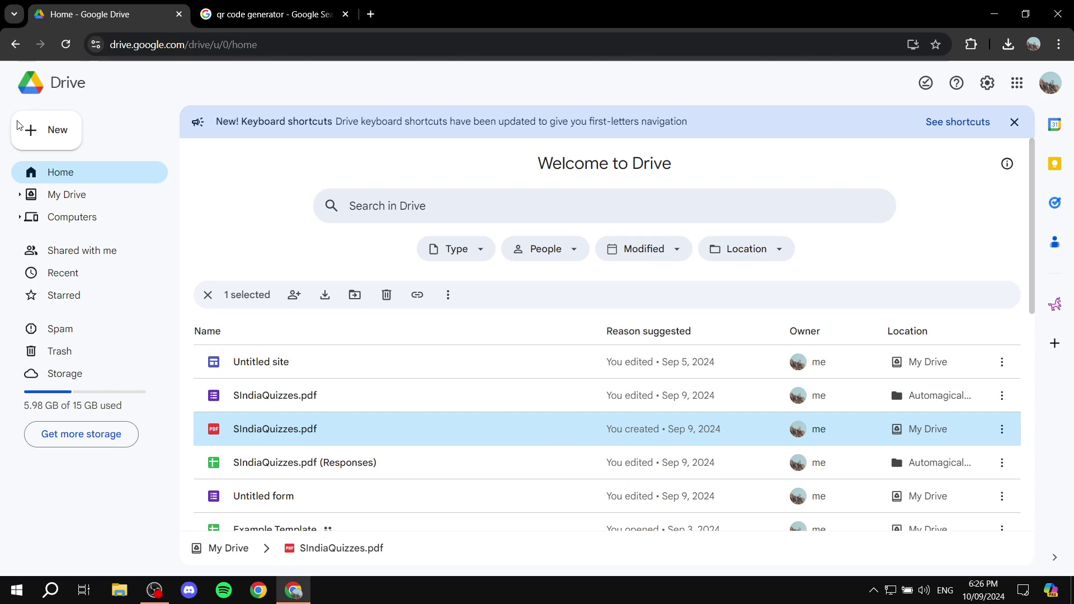
{"action": "left_click", "coordinate": [267, 14]}
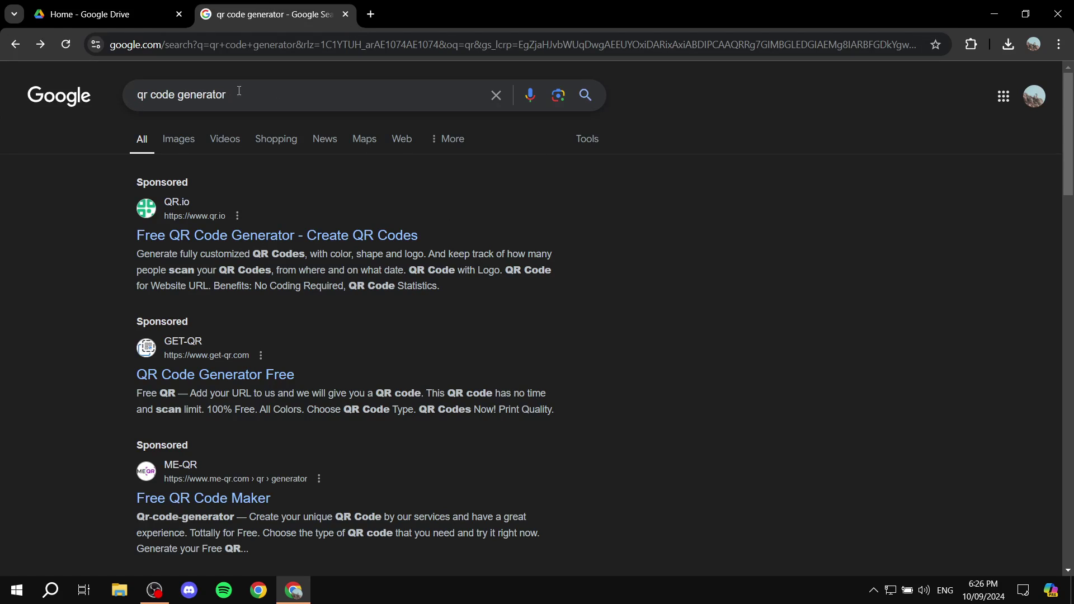
{"action": "left_click_drag", "start_coordinate": [267, 89], "coordinate": [102, 98]}
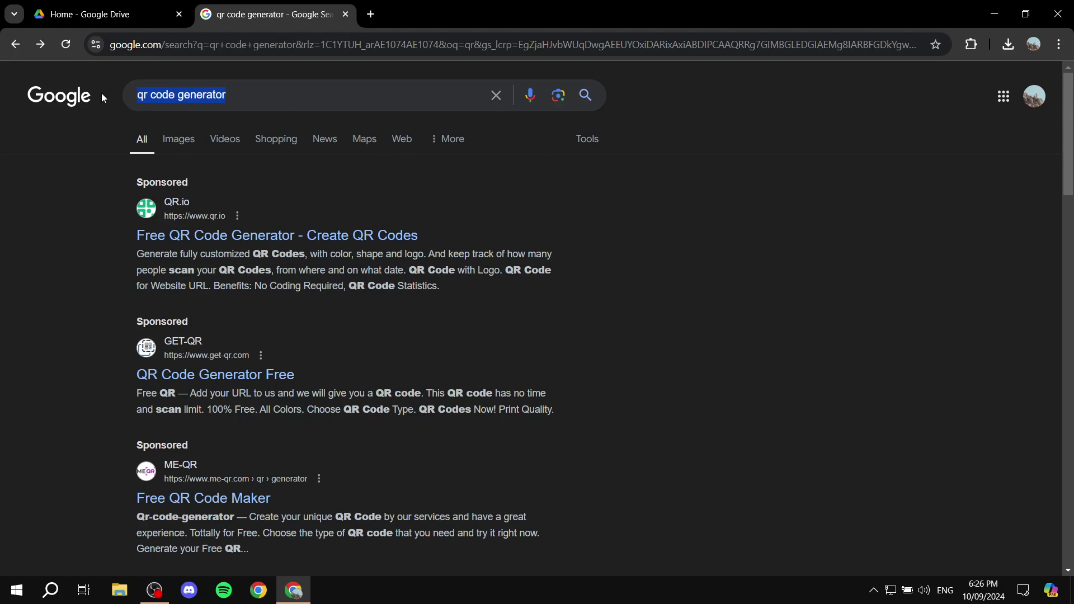
{"action": "left_click", "coordinate": [70, 244]}
{"action": "scroll", "coordinate": [93, 250], "scroll_direction": "down", "scroll_amount": 5}
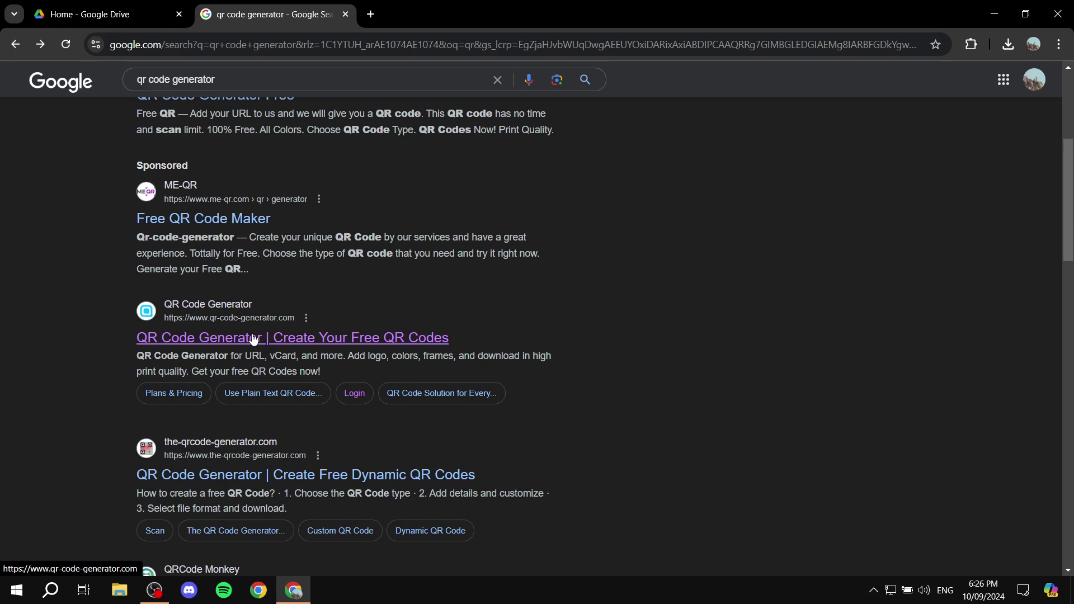
Open the qr-code-generator.com result and focus its 'Enter your website' field.
{"action": "left_click", "coordinate": [170, 341]}
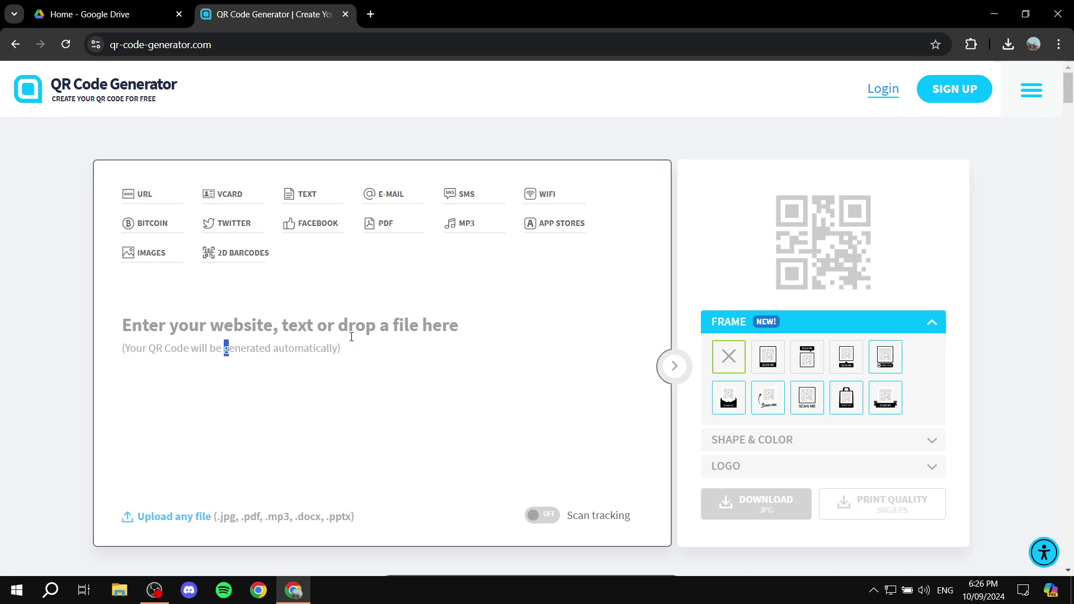
{"action": "left_click", "coordinate": [256, 331]}
Open the Share dialog for SIndiaQuizzes.pdf from its More actions menu in Drive.
{"action": "left_click", "coordinate": [128, 5]}
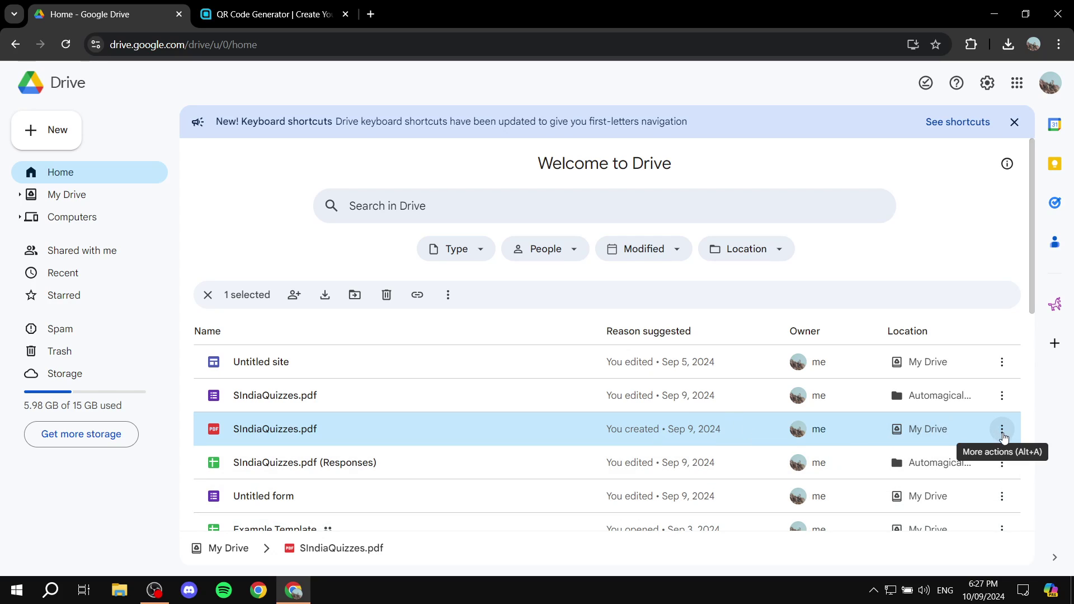
{"action": "left_click", "coordinate": [1001, 430]}
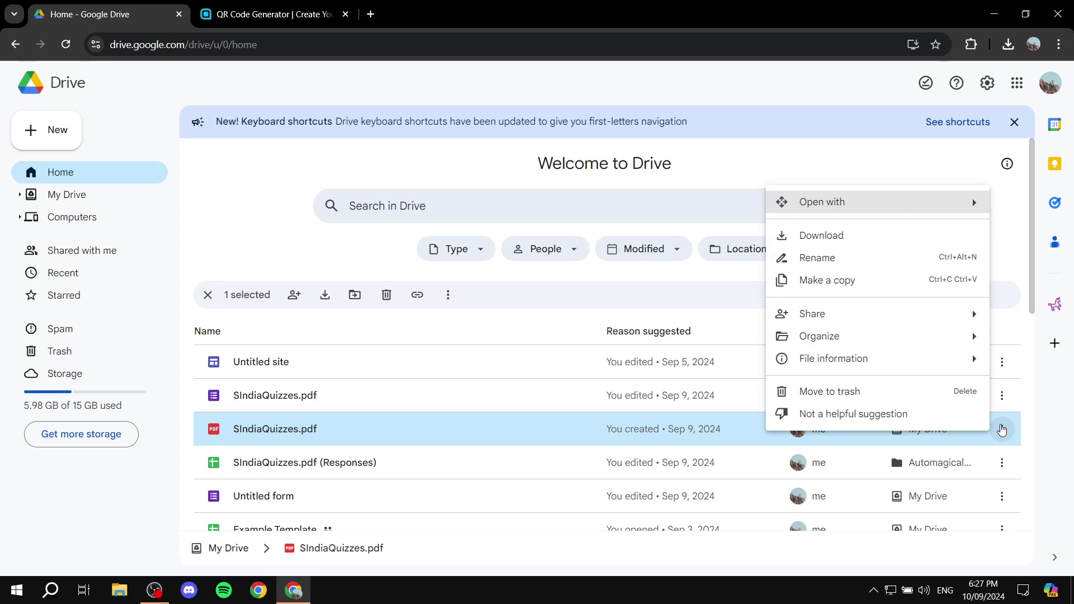
{"action": "mouse_move", "coordinate": [868, 320]}
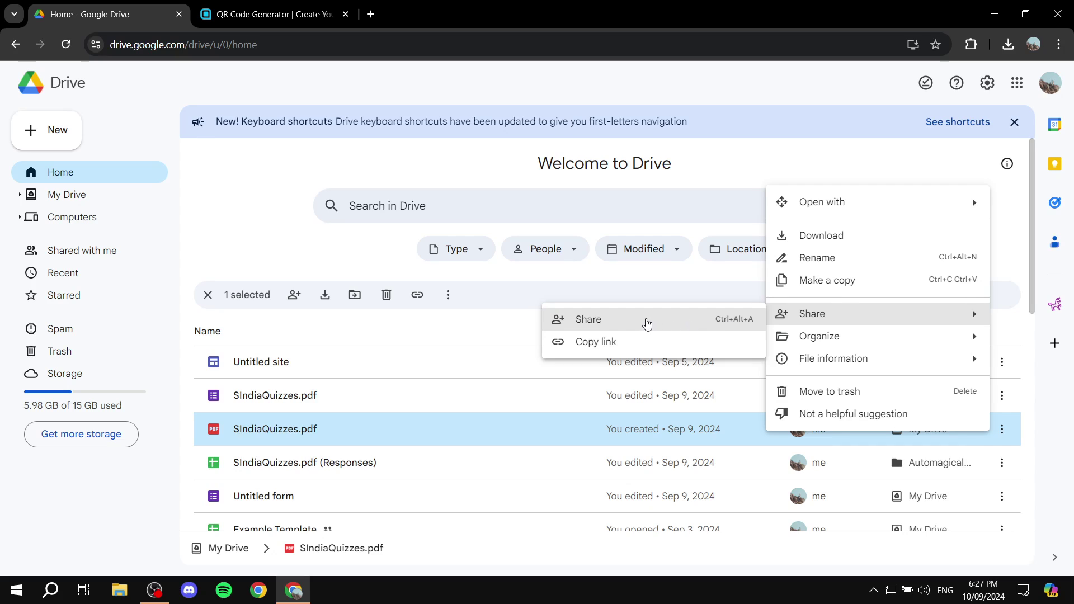
{"action": "left_click", "coordinate": [647, 324]}
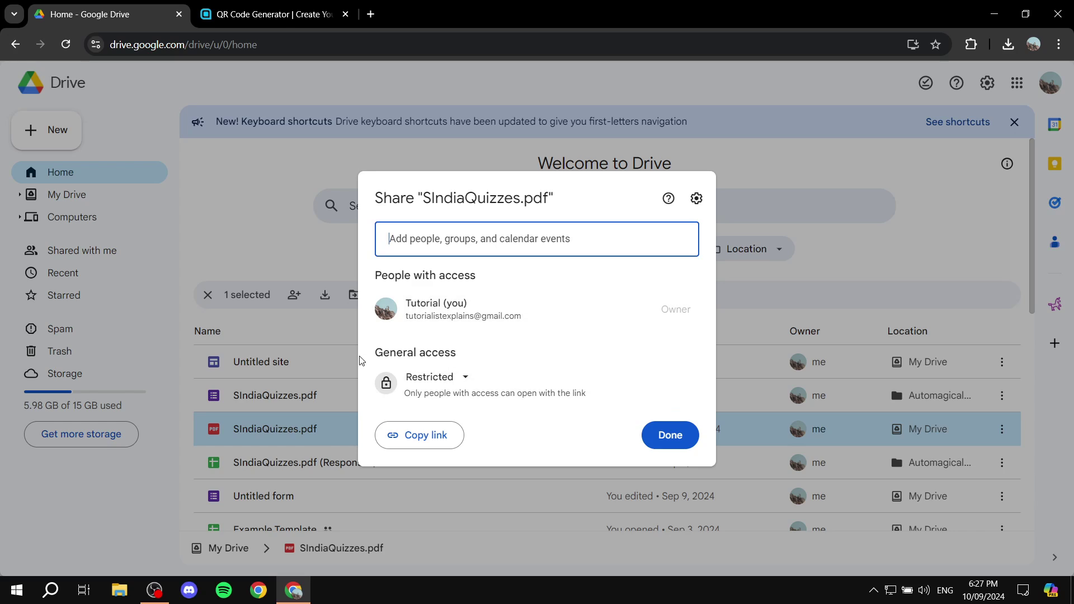
Change SIndiaQuizzes.pdf general access to 'Anyone with the link' and copy the link.
{"action": "left_click_drag", "start_coordinate": [367, 358], "coordinate": [488, 356]}
{"action": "left_click", "coordinate": [407, 384]}
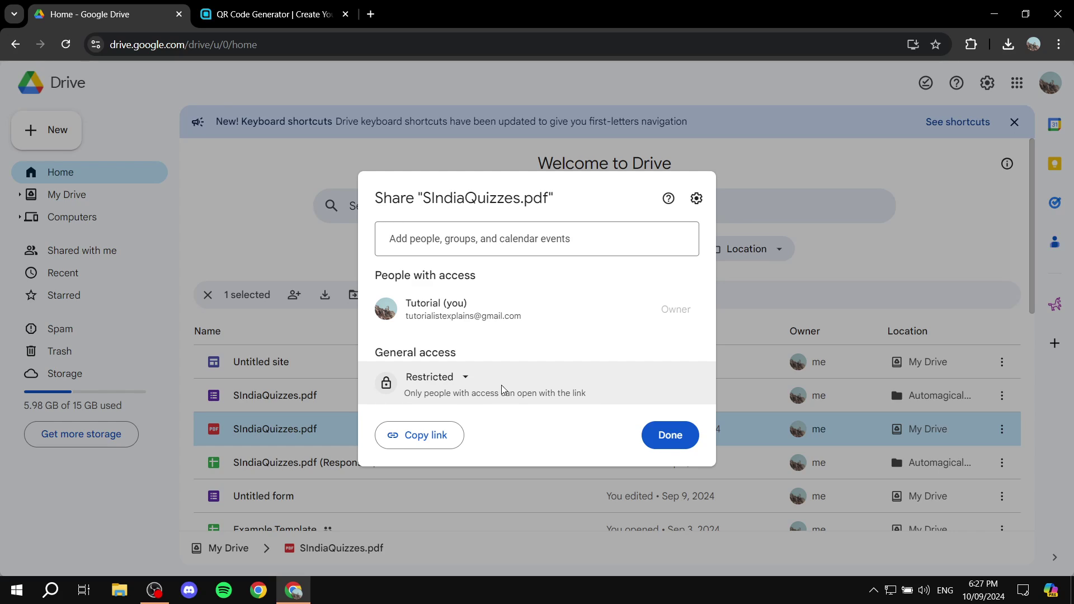
{"action": "left_click", "coordinate": [470, 378]}
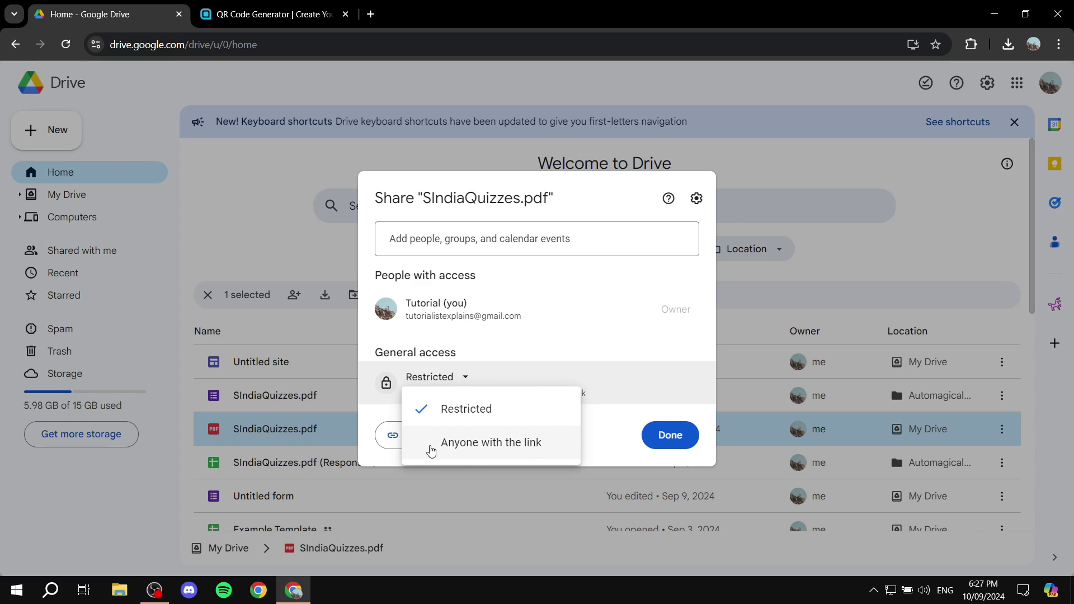
{"action": "left_click", "coordinate": [520, 448]}
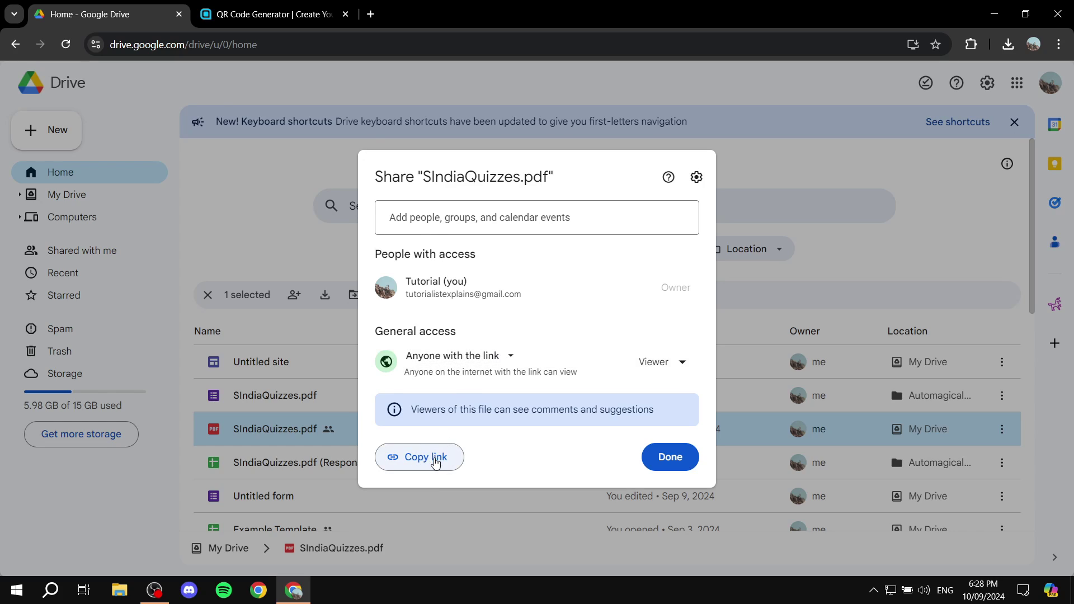
{"action": "left_click", "coordinate": [425, 457]}
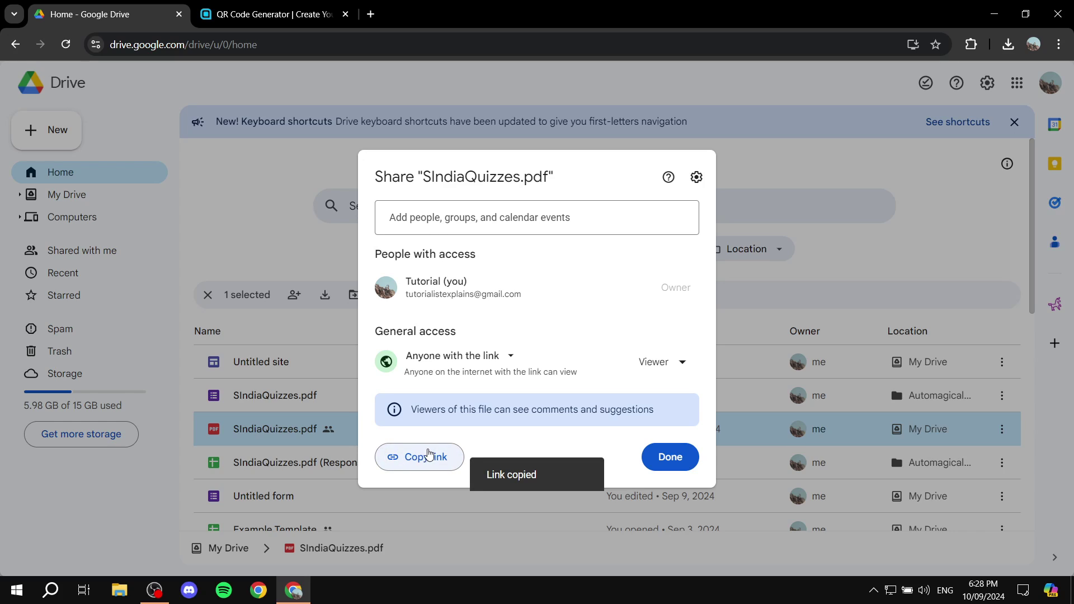
Keep link visitors as Viewer, copy the link again, and close the Share dialog.
{"action": "left_click", "coordinate": [655, 365]}
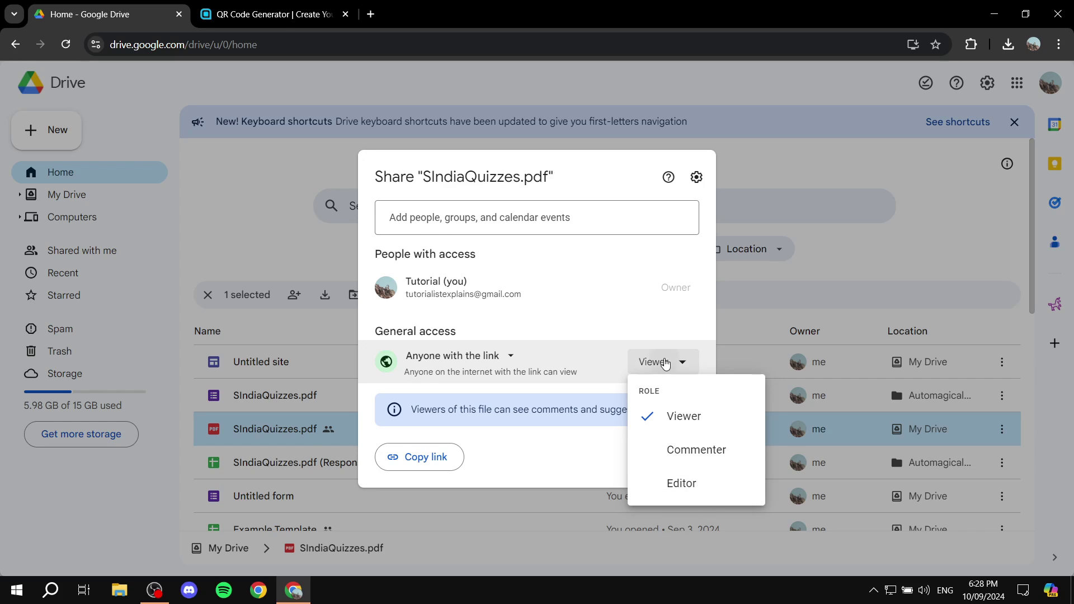
{"action": "left_click", "coordinate": [664, 363]}
{"action": "left_click", "coordinate": [432, 460]}
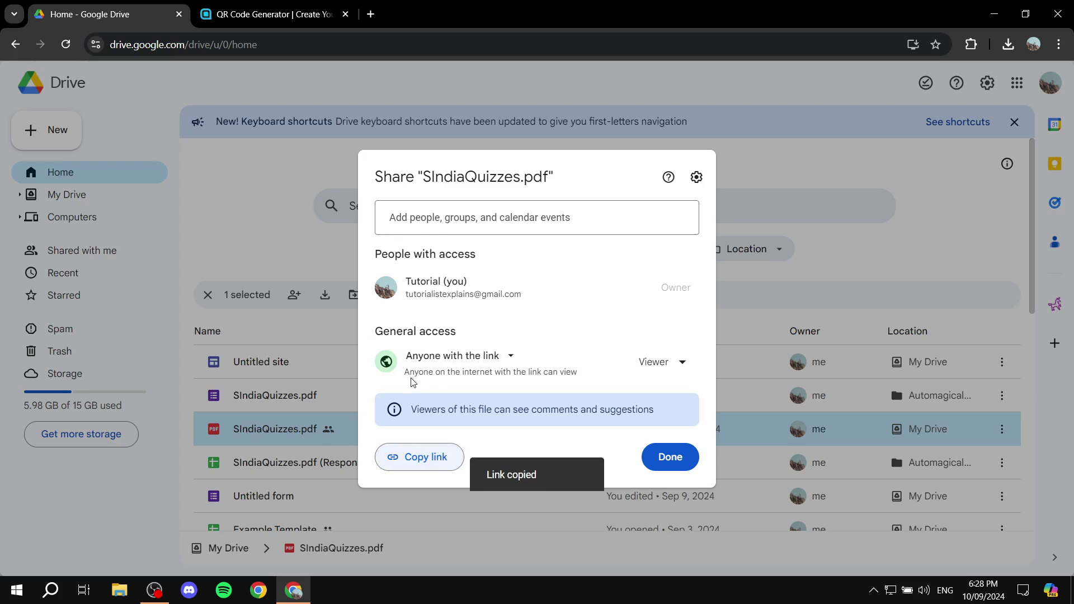
{"action": "left_click", "coordinate": [670, 457]}
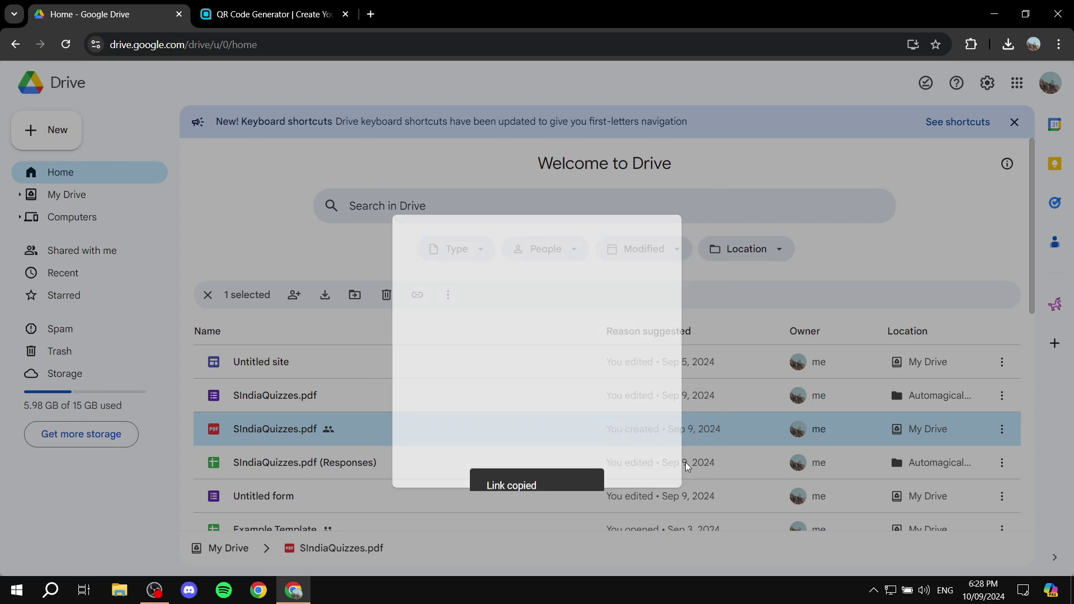
Paste the copied Drive share link for SIndiaQuizzes.pdf into the generator's input field.
{"action": "left_click", "coordinate": [232, 6]}
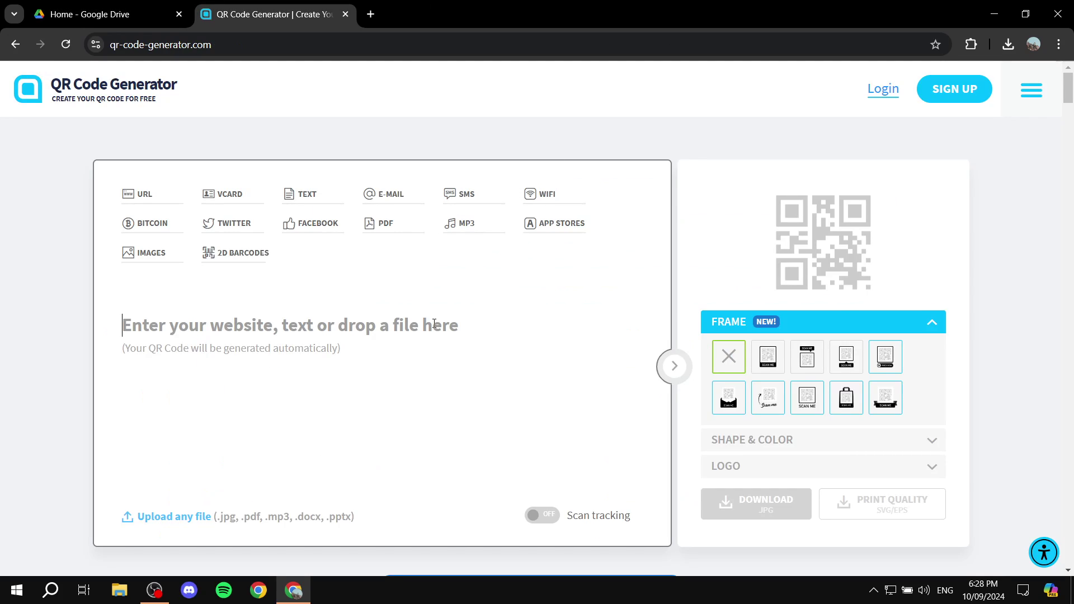
{"action": "right_click", "coordinate": [303, 325]}
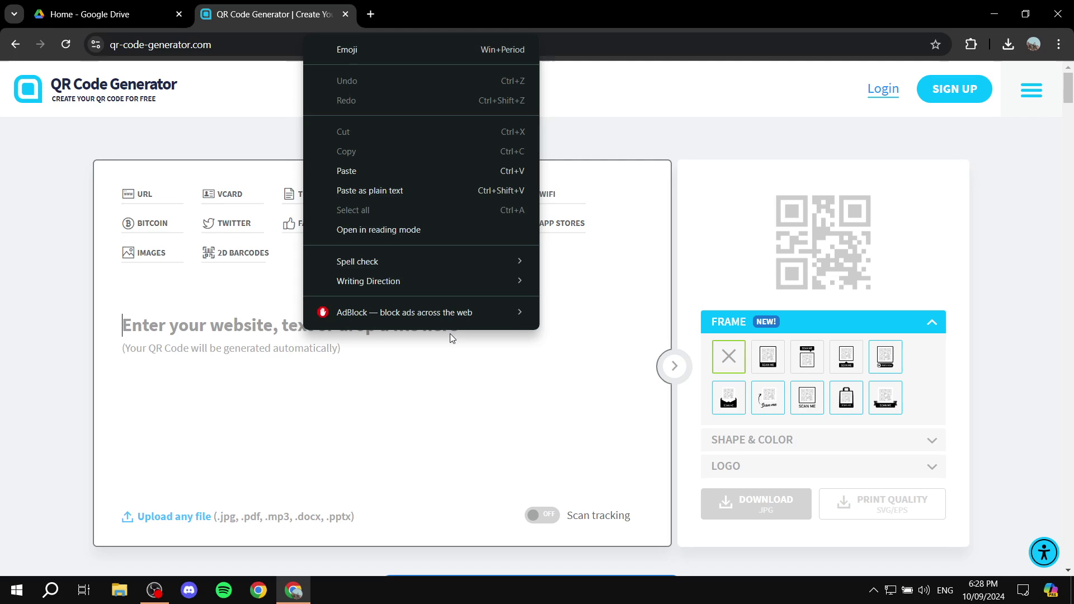
{"action": "left_click", "coordinate": [389, 171]}
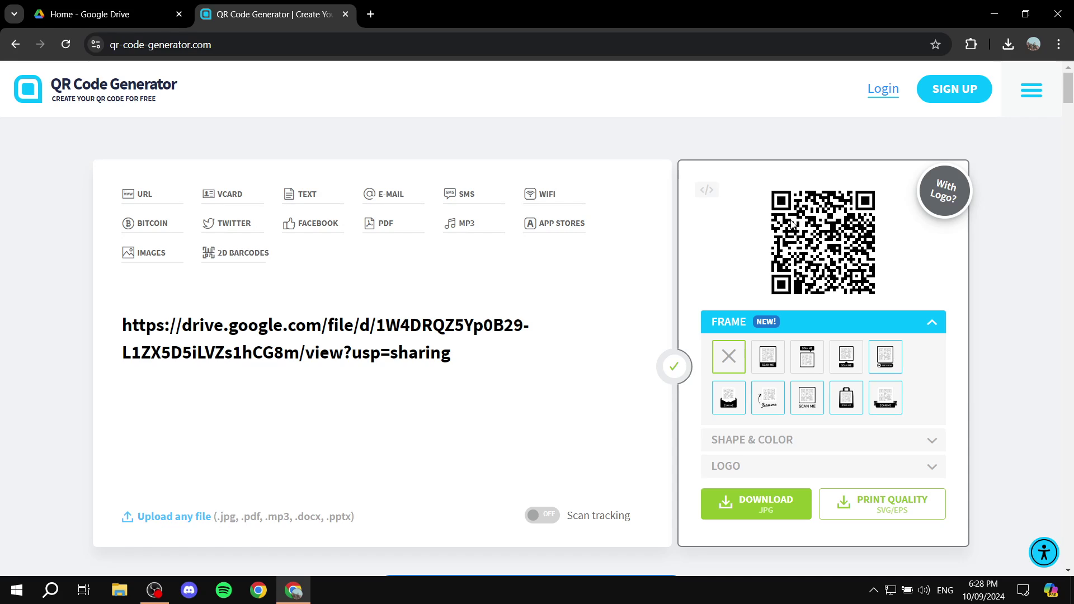
Apply the black frame with the SCAN ME bubble on top, dismissing the logo pop-up.
{"action": "left_click", "coordinate": [769, 369]}
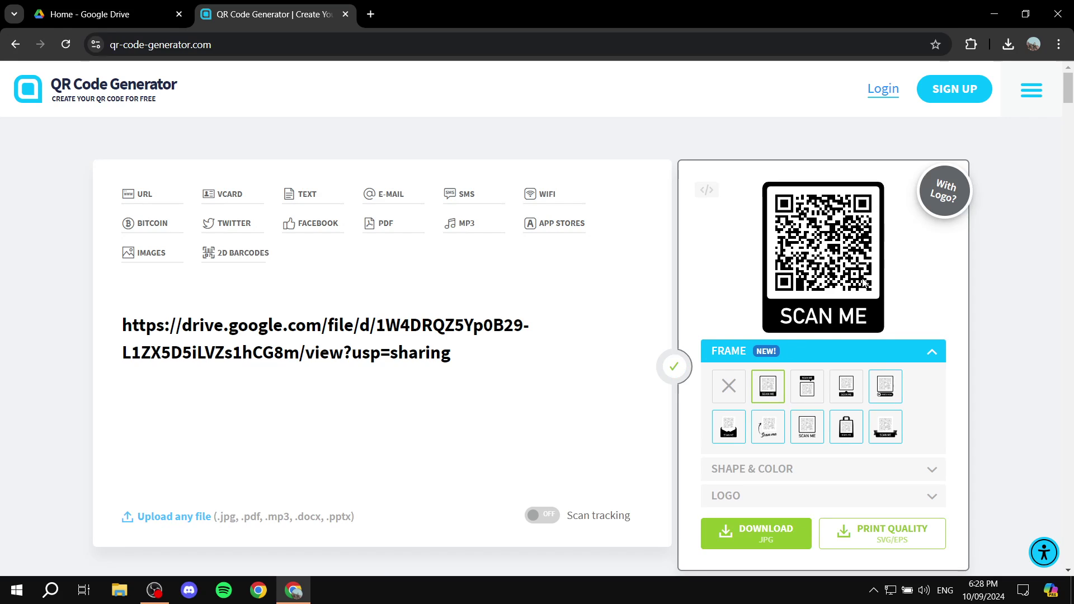
{"action": "left_click", "coordinate": [813, 387]}
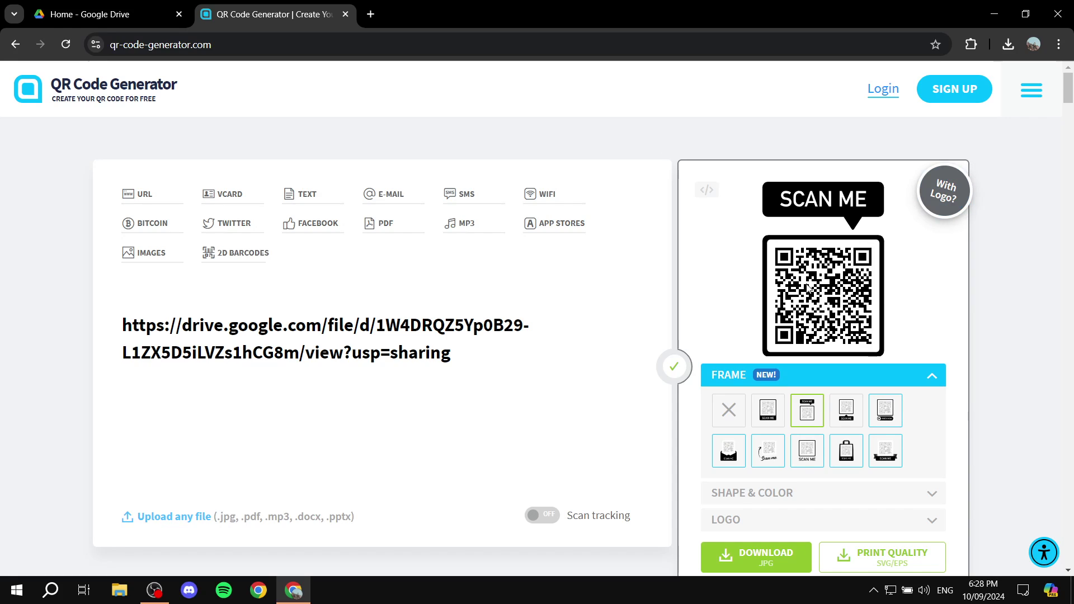
{"action": "left_click", "coordinate": [938, 194]}
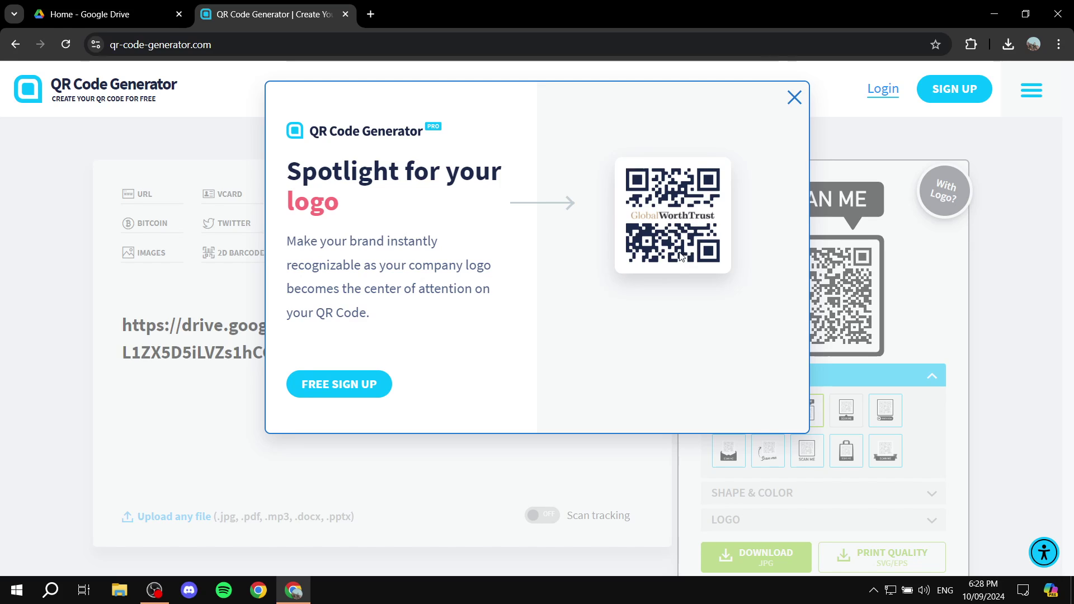
{"action": "left_click", "coordinate": [793, 97]}
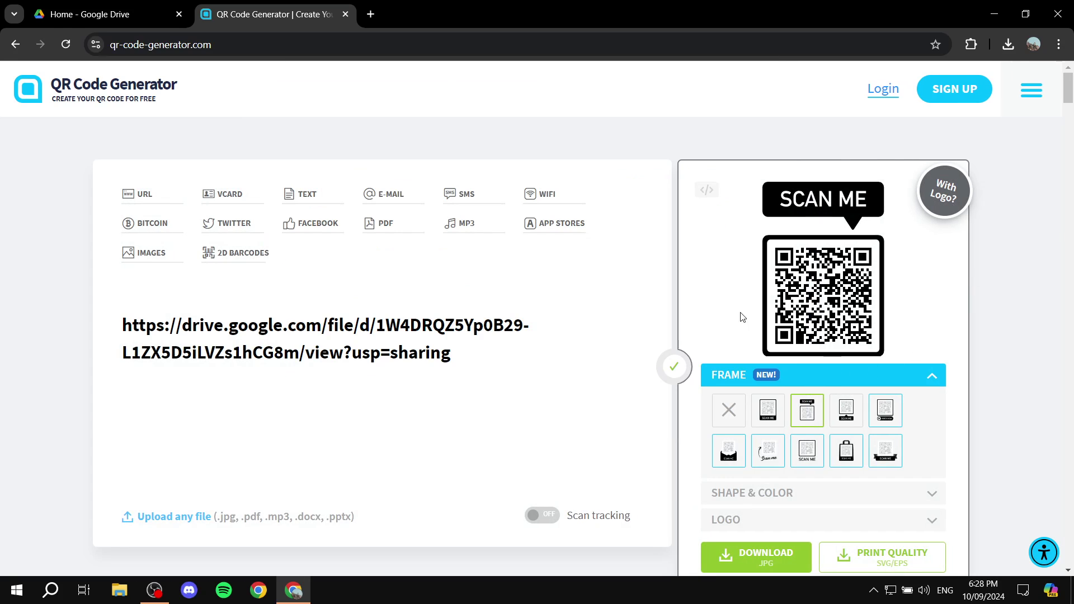
Keep the standard square module shape after trying dotted and closing the PRO pop-up.
{"action": "scroll", "coordinate": [845, 399], "scroll_direction": "down", "scroll_amount": 1}
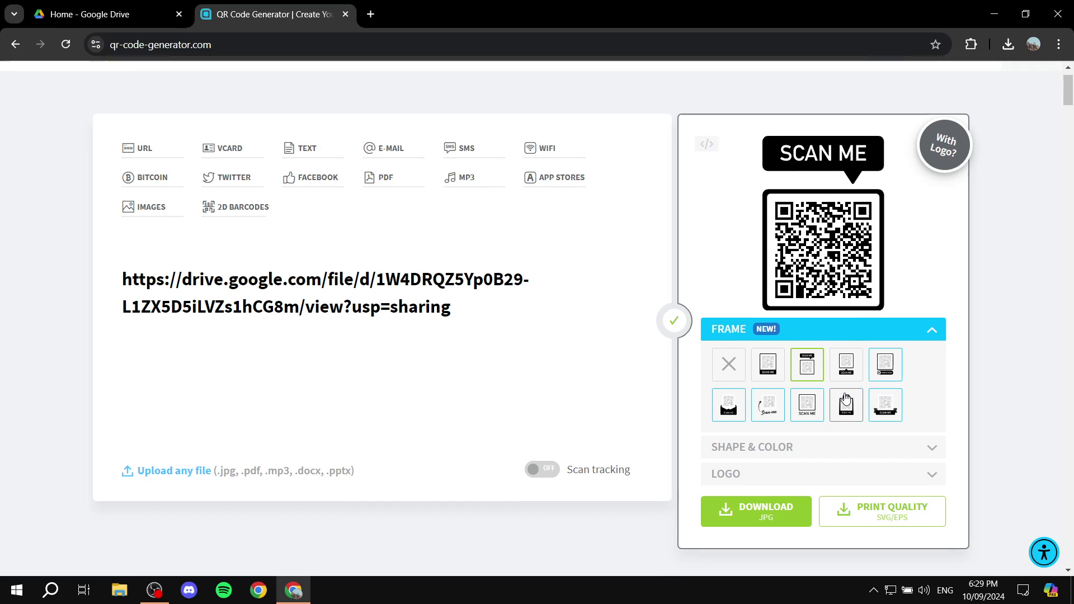
{"action": "left_click", "coordinate": [815, 427]}
{"action": "left_click", "coordinate": [766, 368]}
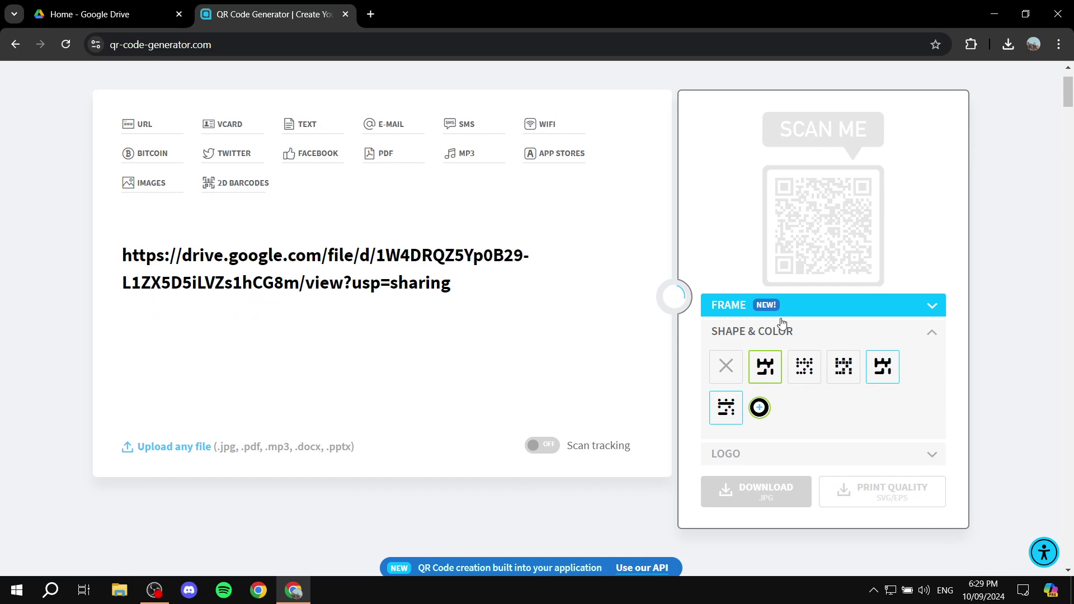
{"action": "left_click", "coordinate": [805, 369]}
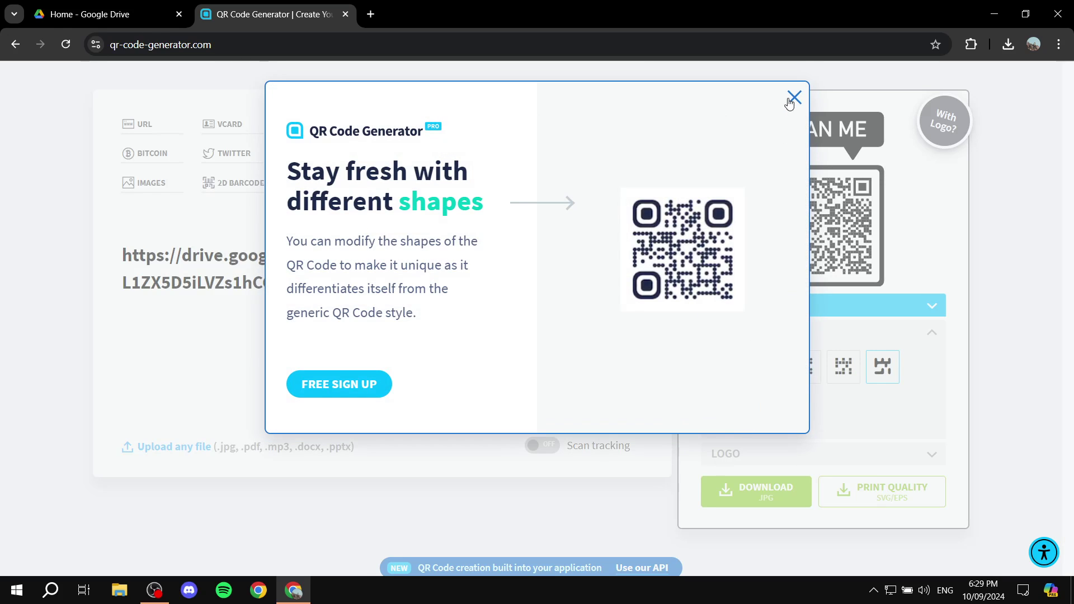
{"action": "left_click", "coordinate": [793, 99]}
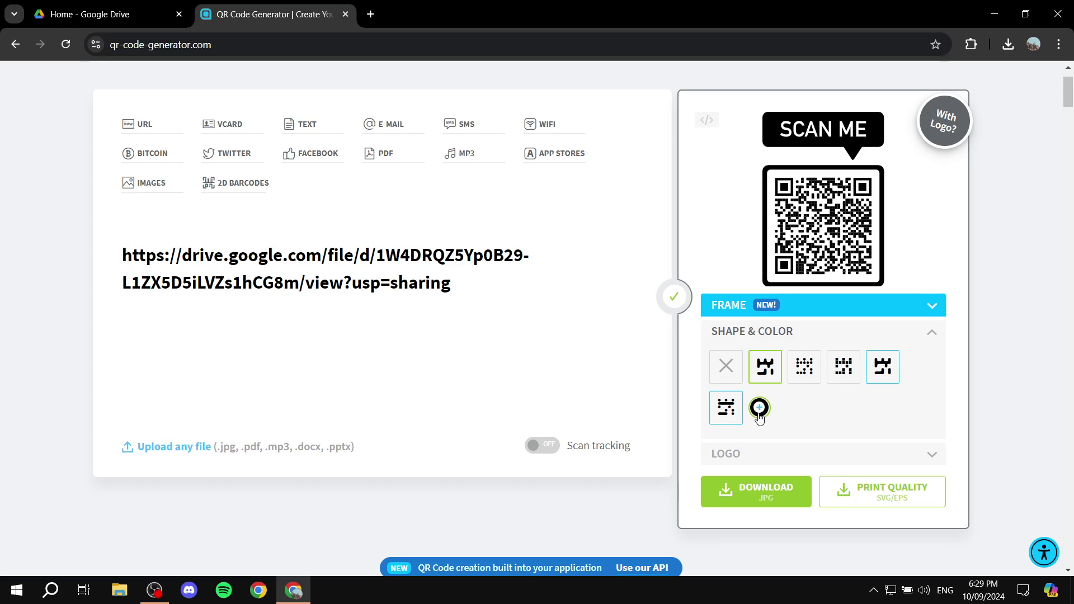
Set the QR code colour to black after briefly trying red.
{"action": "left_click", "coordinate": [758, 411]}
{"action": "left_click", "coordinate": [858, 436]}
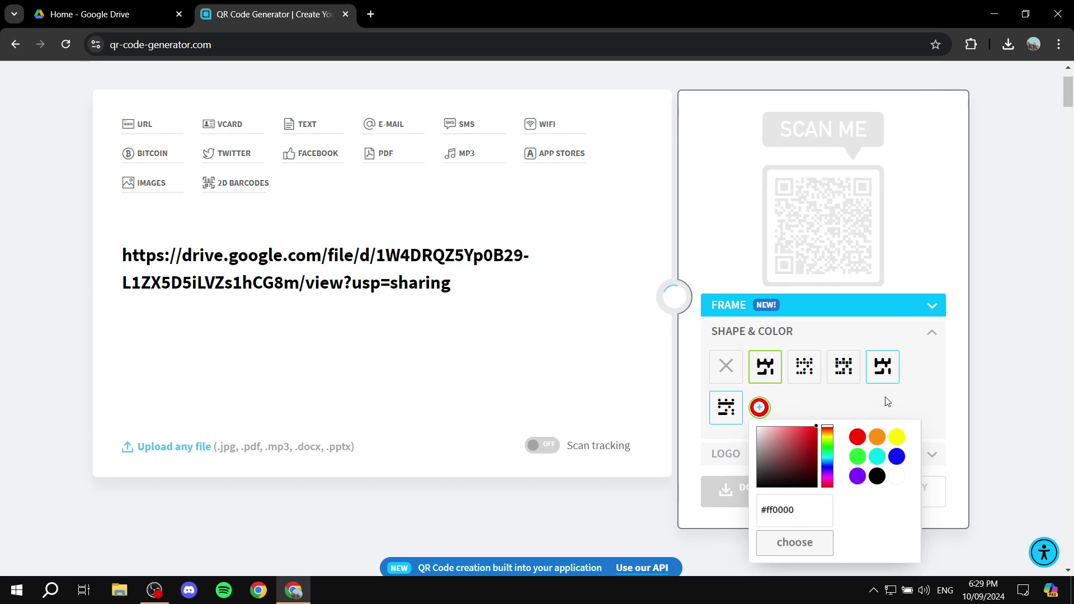
{"action": "left_click", "coordinate": [800, 462]}
{"action": "left_click", "coordinate": [877, 476]}
{"action": "left_click", "coordinate": [810, 408]}
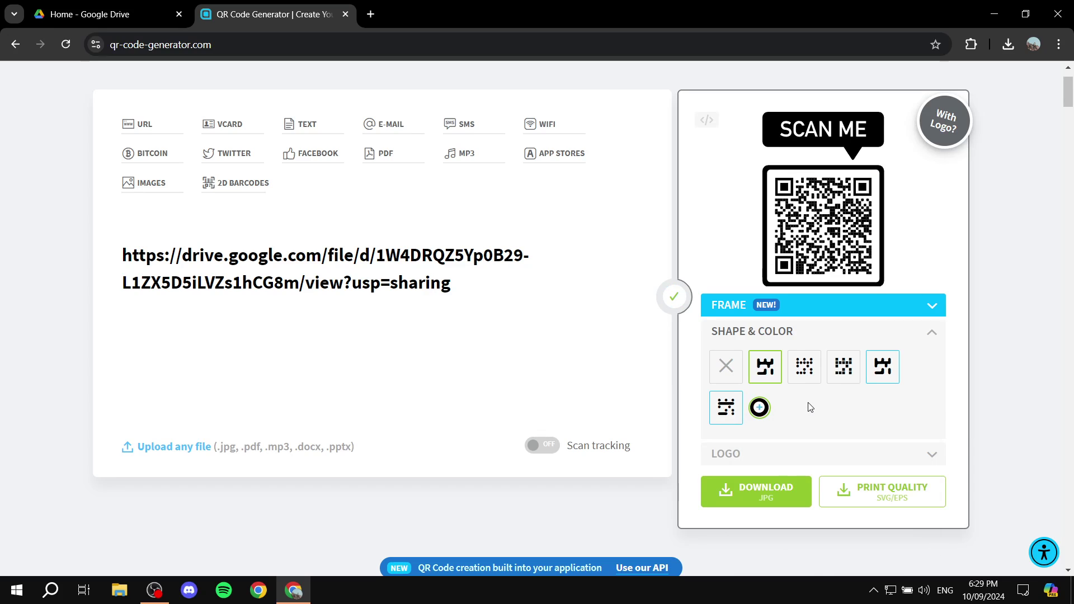
{"action": "scroll", "coordinate": [953, 294], "scroll_direction": "up", "scroll_amount": 1}
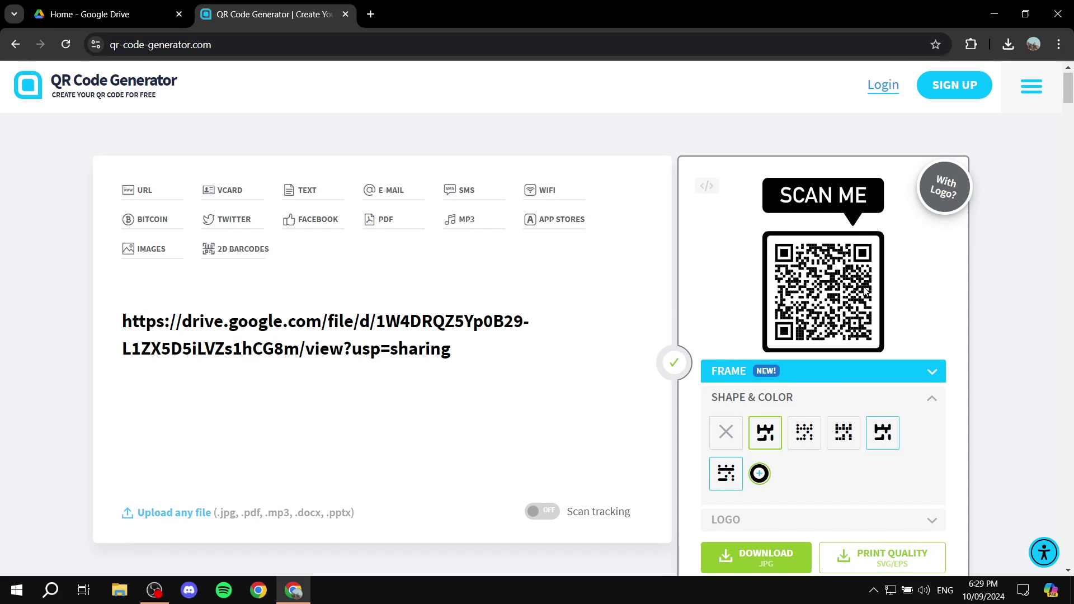
{"action": "scroll", "coordinate": [903, 321], "scroll_direction": "down", "scroll_amount": 1}
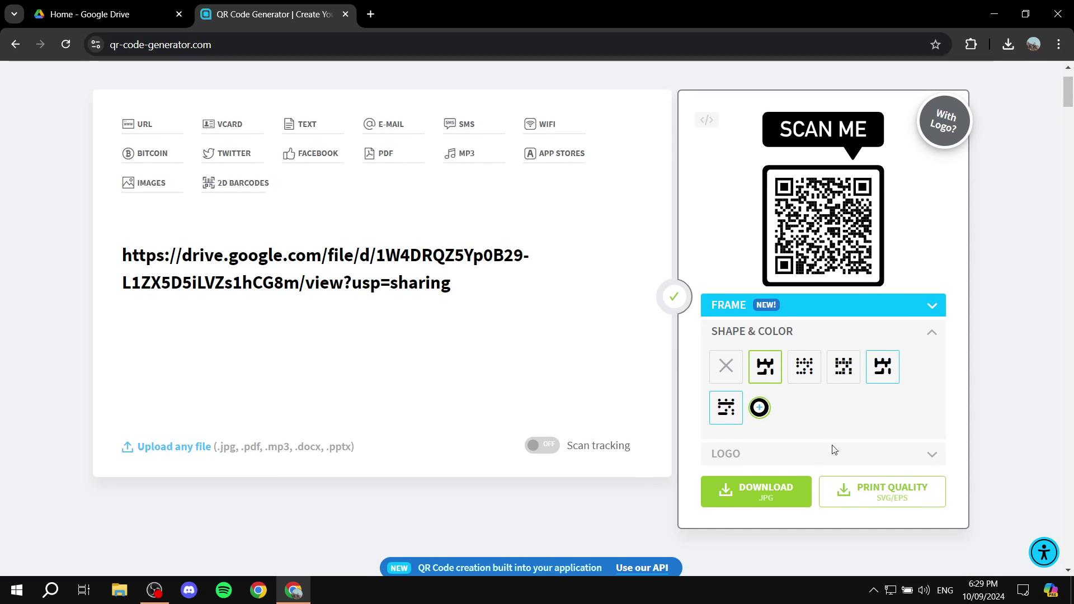
Download the framed QR code as JPG and open frame (1).png from Chrome's downloads.
{"action": "left_click", "coordinate": [772, 498]}
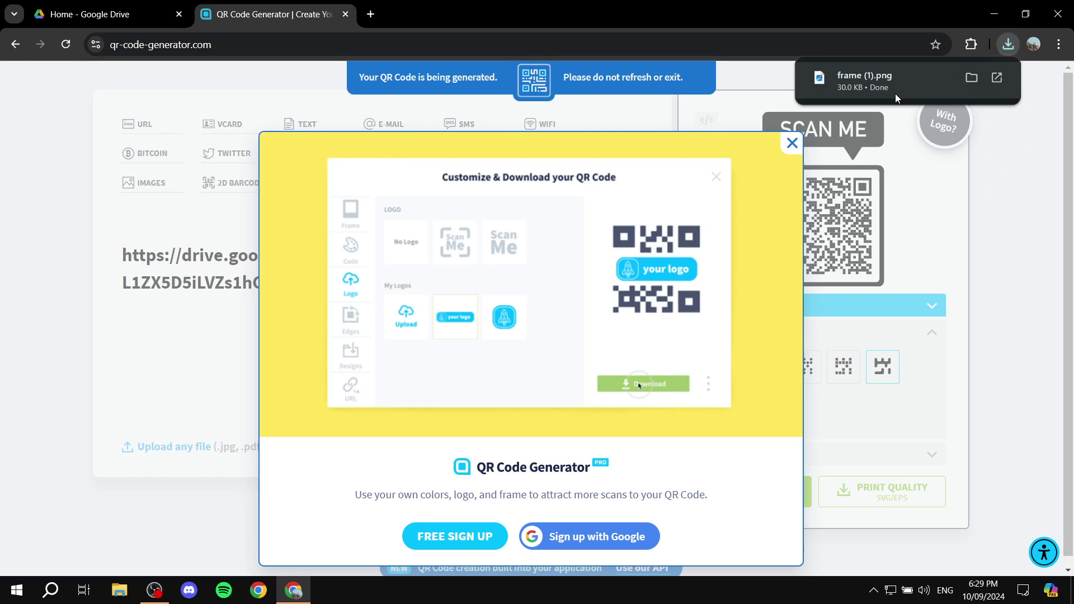
{"action": "left_click", "coordinate": [1002, 250]}
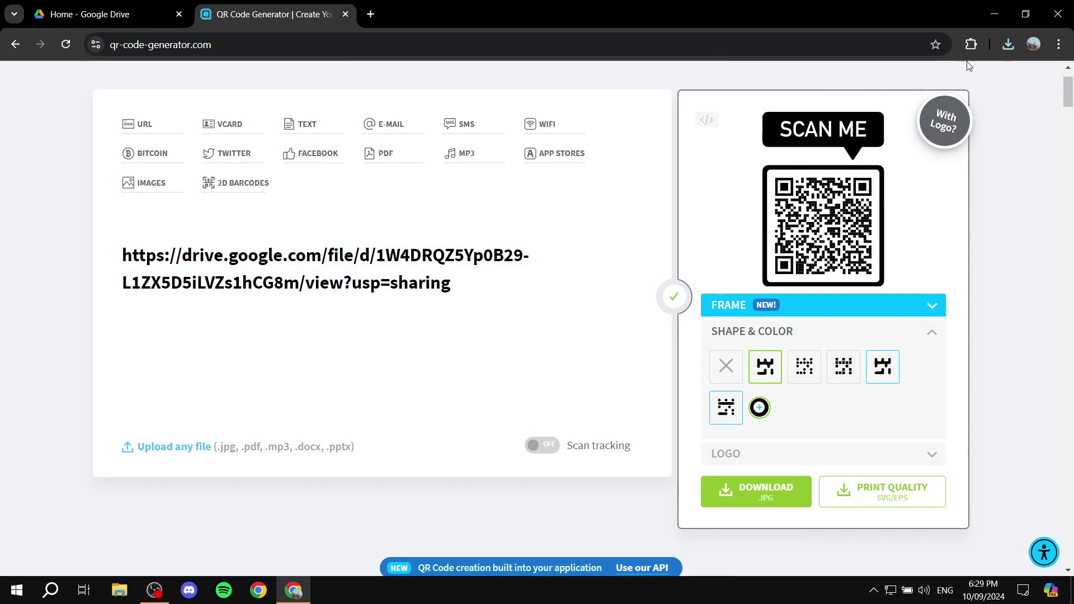
{"action": "left_click", "coordinate": [1008, 45]}
{"action": "left_click", "coordinate": [915, 104]}
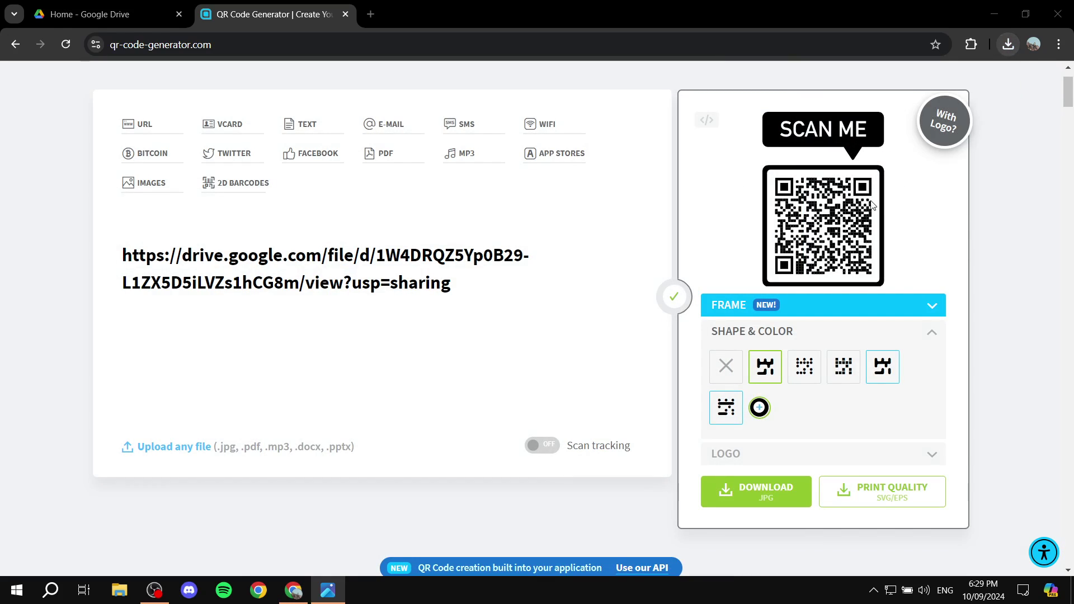